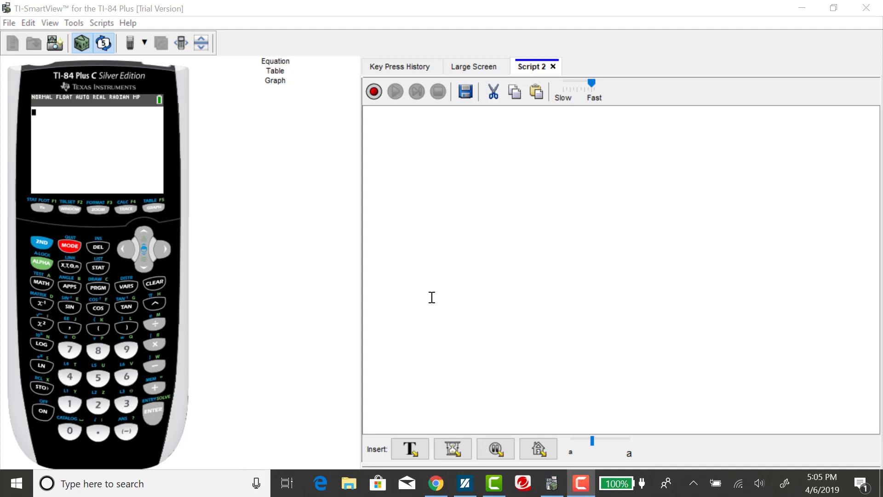
- Open the STAT menu and start recording key presses into Script 2
left_click(100, 268)
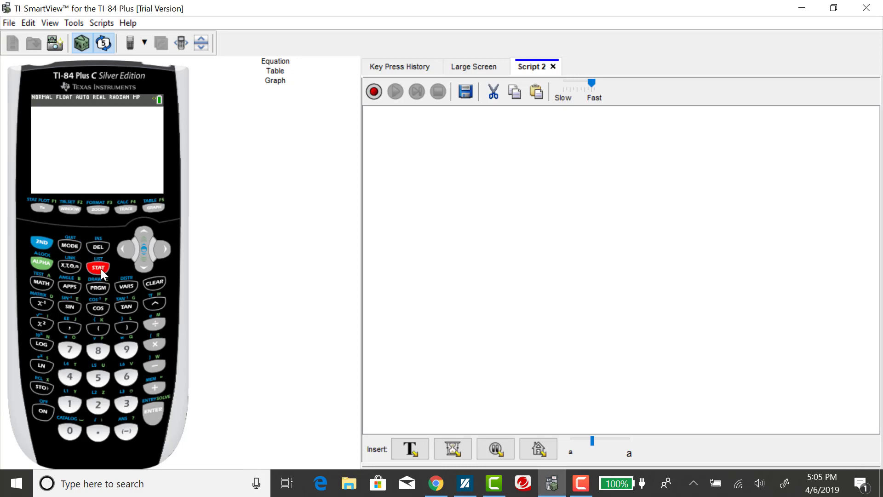
left_click(375, 101)
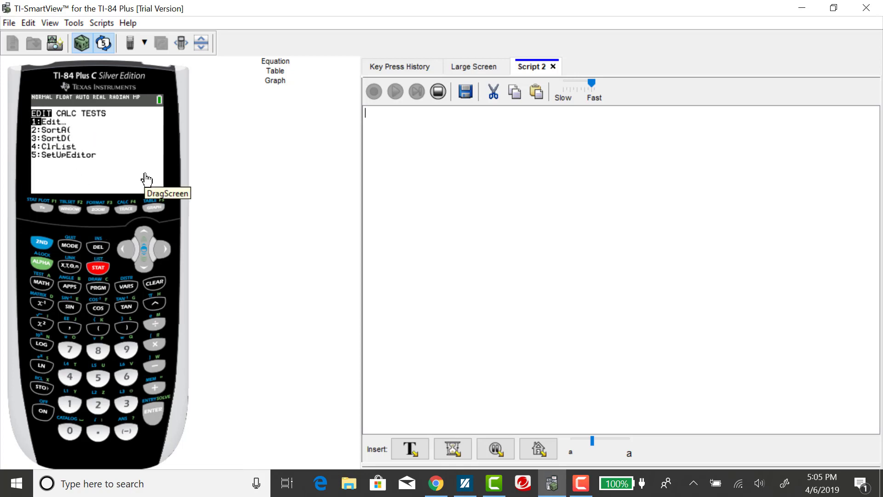
- View L1 (holding 41) in the list editor, then reopen the STAT menu
left_click(146, 415)
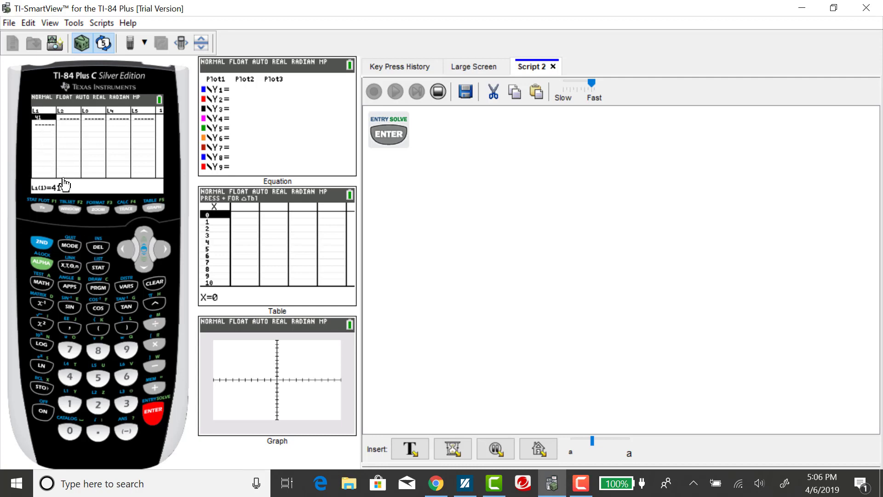
left_click(99, 269)
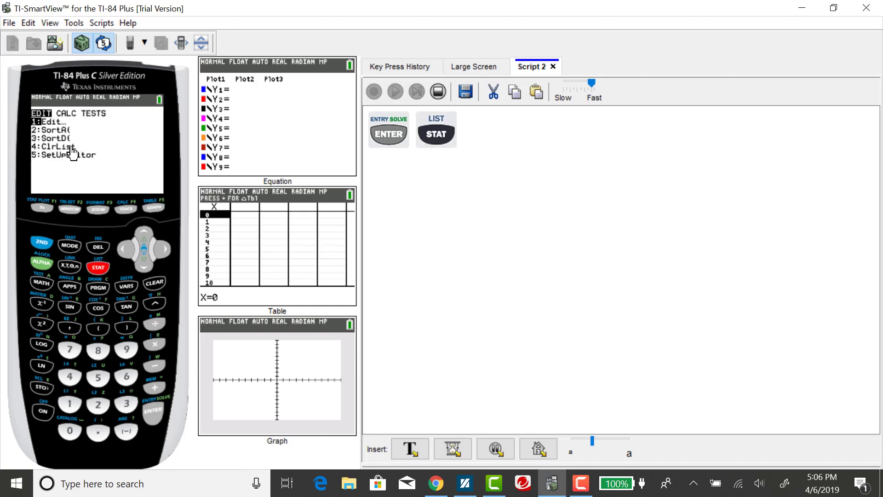
- Run ClrList L1 to empty list L1, then reopen the STAT menu
left_click(72, 376)
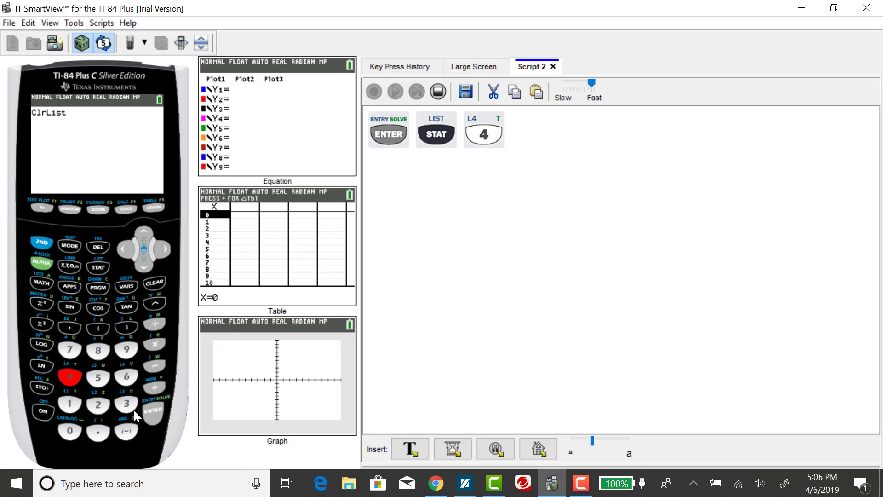
left_click(44, 242)
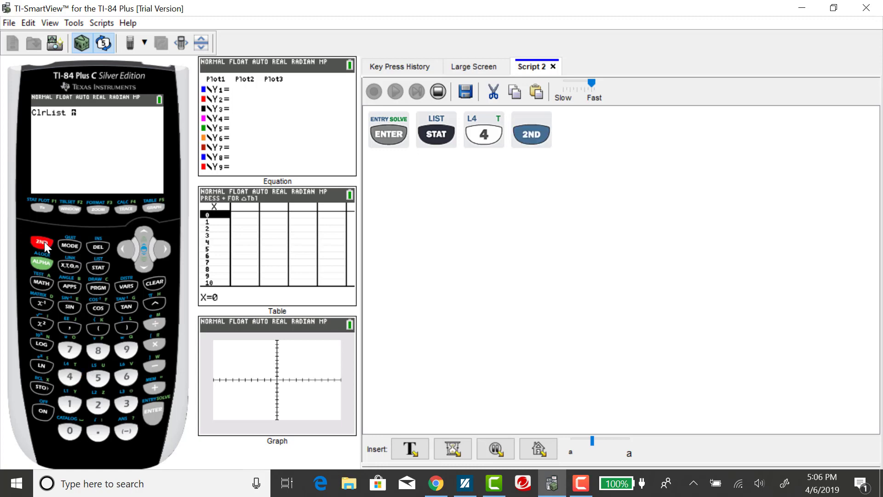
left_click(69, 405)
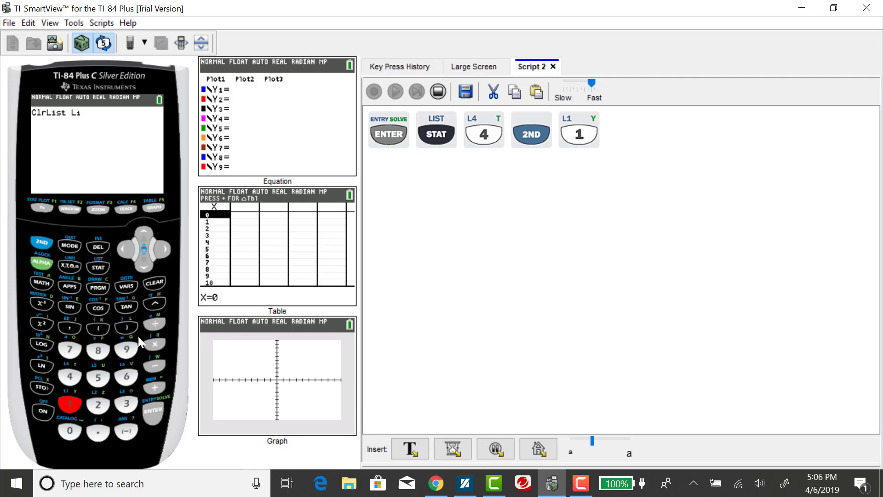
left_click(155, 410)
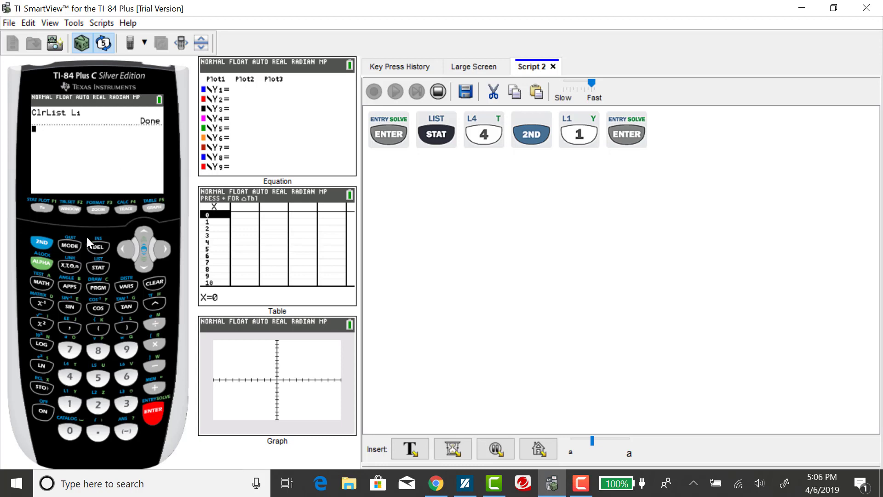
left_click(96, 267)
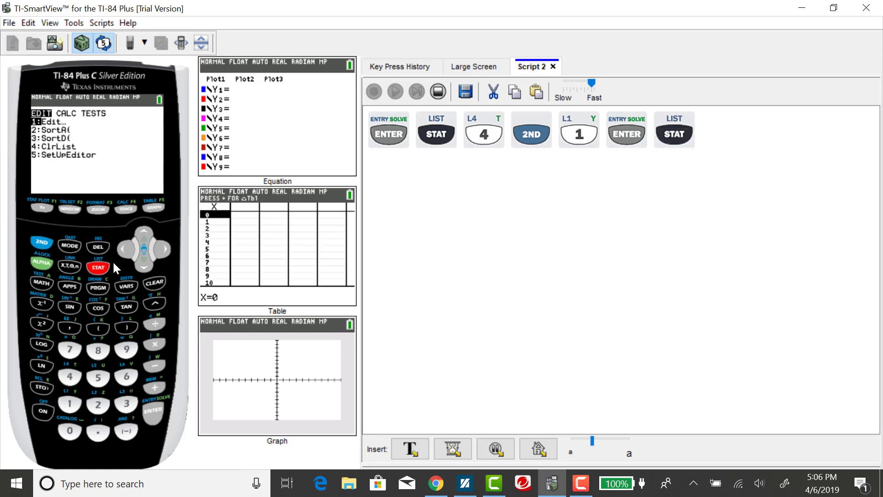
- Open the L1 list editor and enter the values 41 and 67
left_click(154, 413)
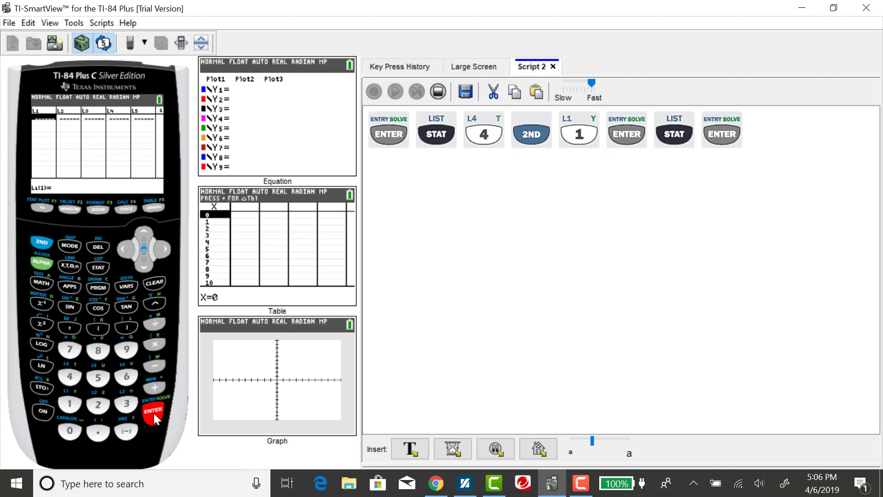
left_click(71, 379)
left_click(69, 410)
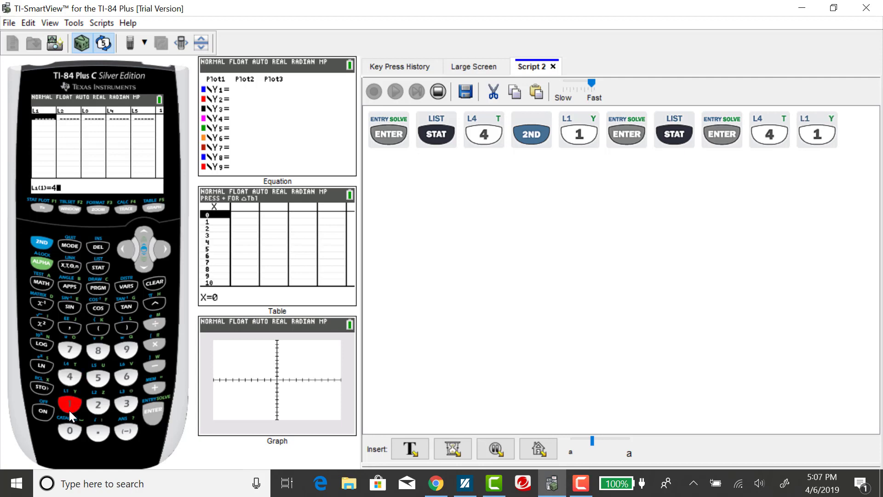
left_click(147, 409)
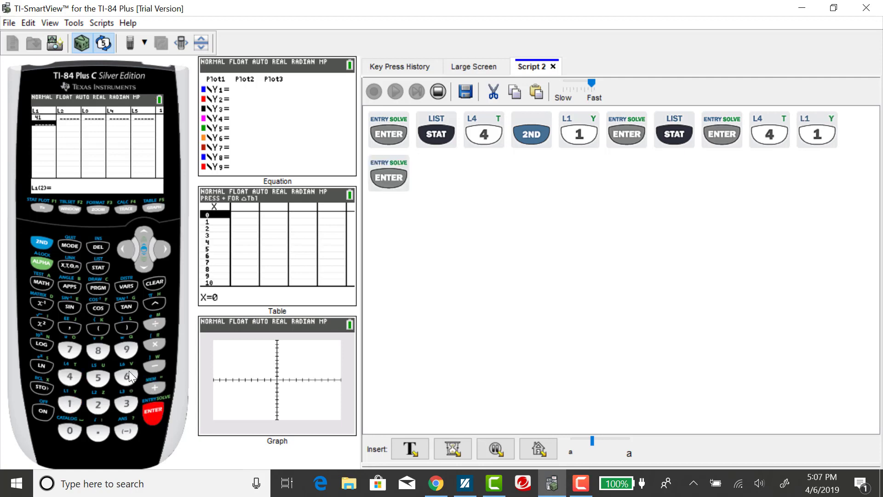
left_click(129, 374)
left_click(72, 347)
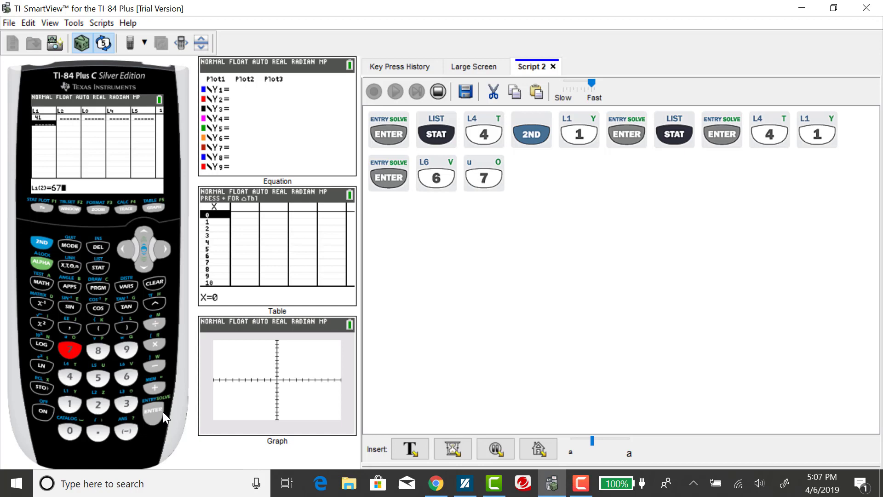
left_click(151, 412)
- Enter the remaining L1 values 99, 85, 33 and 84
left_click(122, 347)
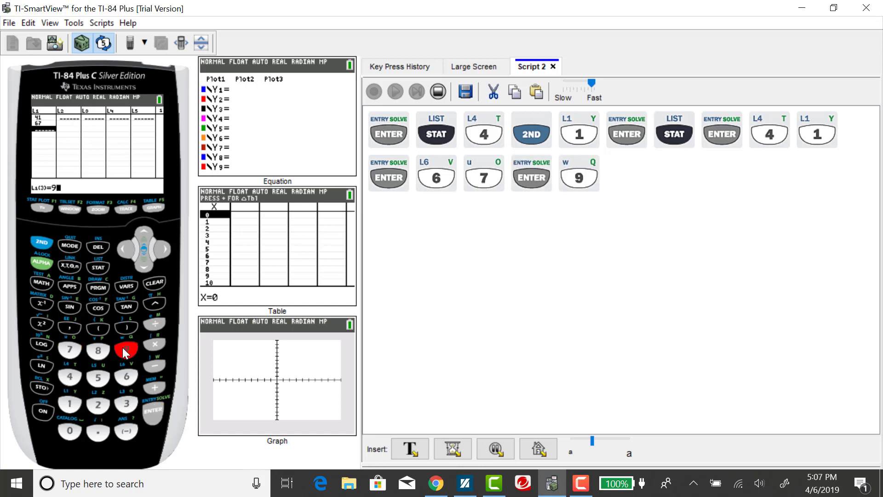
left_click(151, 416)
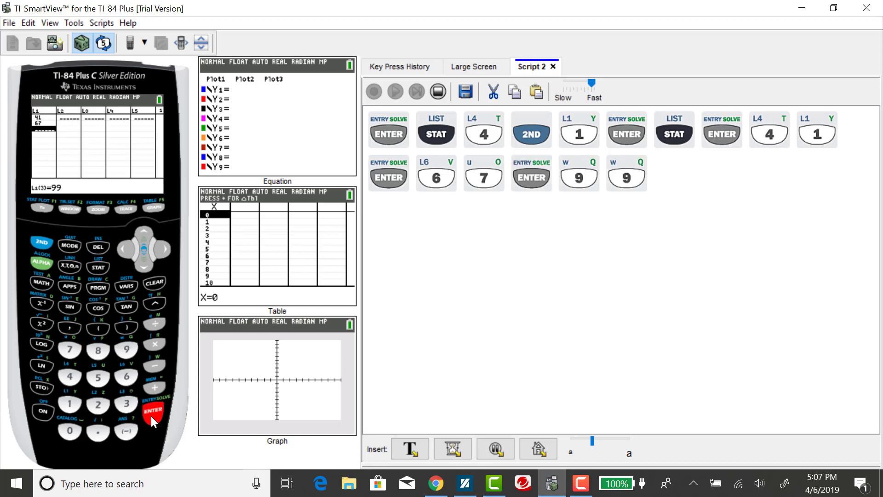
left_click(101, 349)
left_click(97, 382)
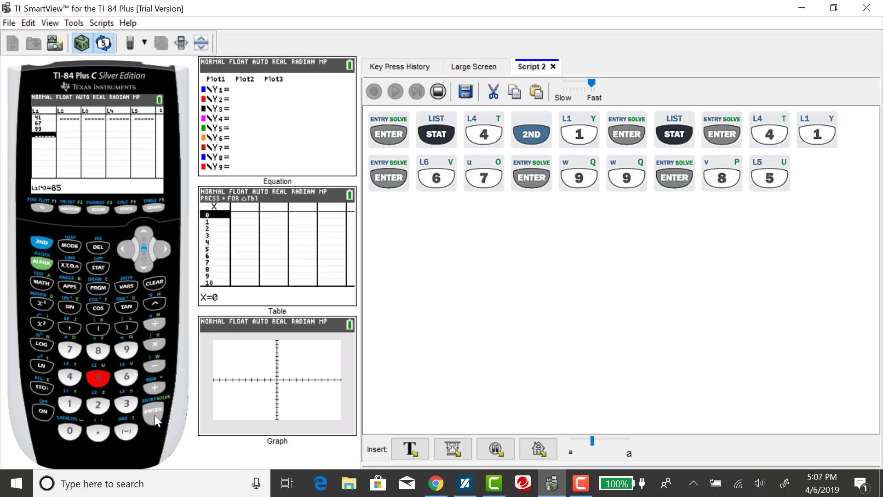
left_click(155, 415)
left_click(126, 403)
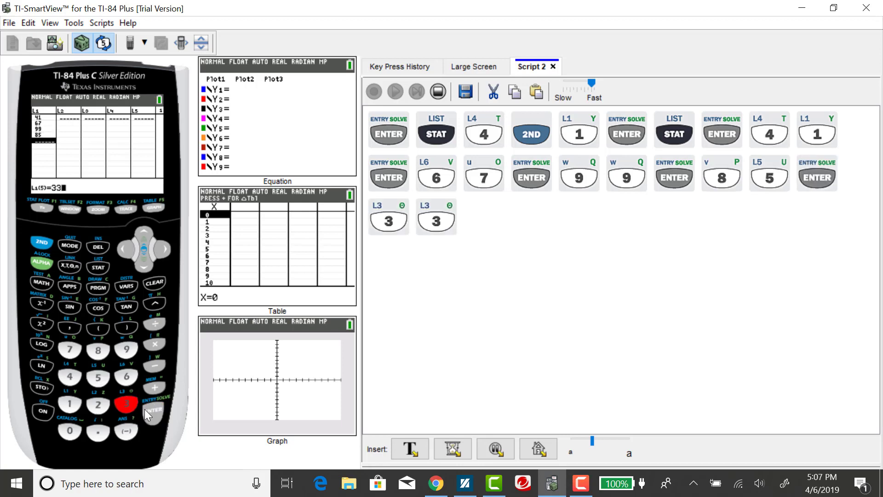
left_click(152, 418)
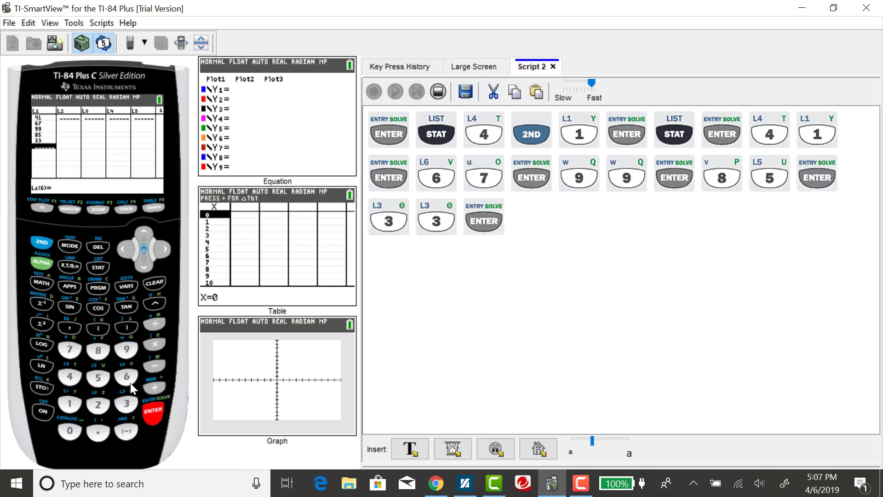
left_click(95, 353)
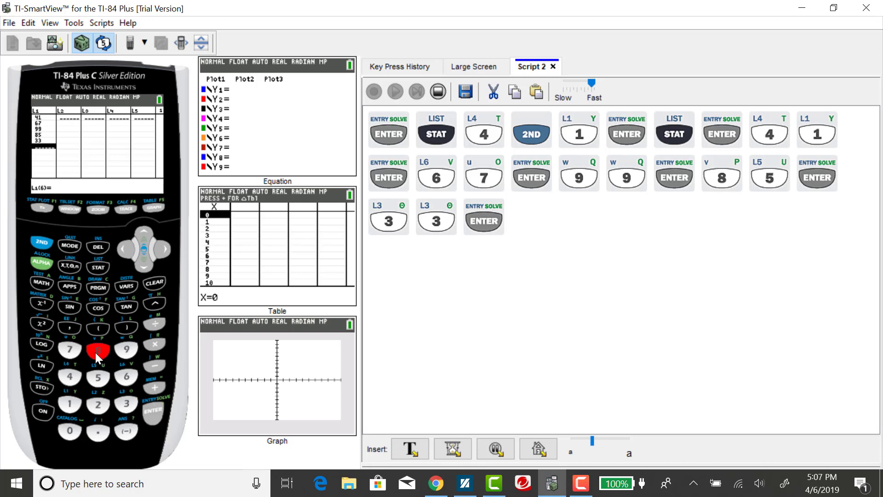
left_click(69, 374)
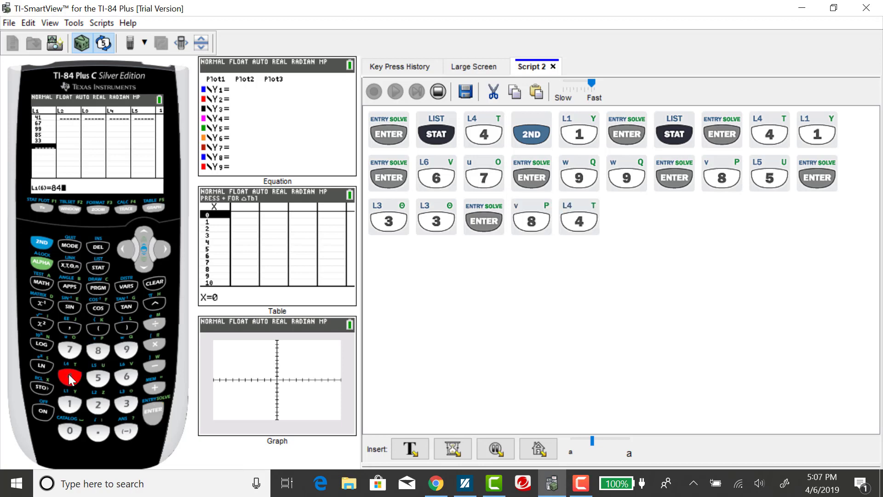
left_click(154, 414)
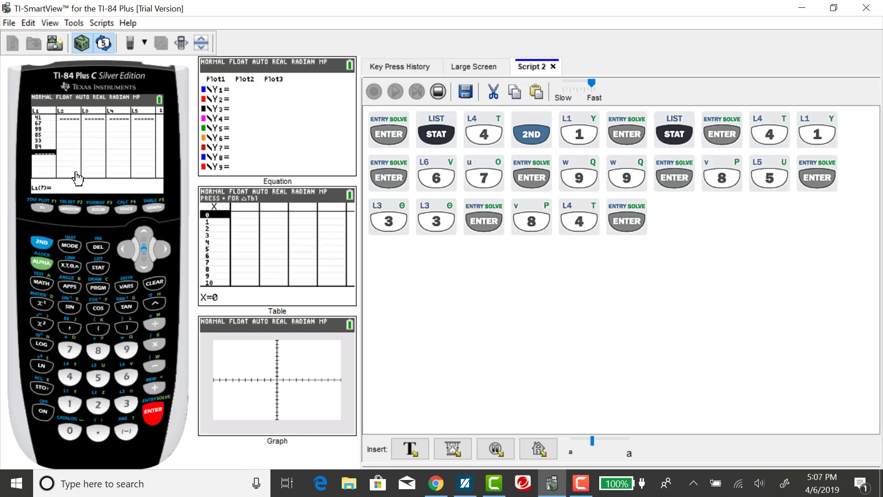
- Open the STAT EDIT menu from the list editor
left_click(103, 268)
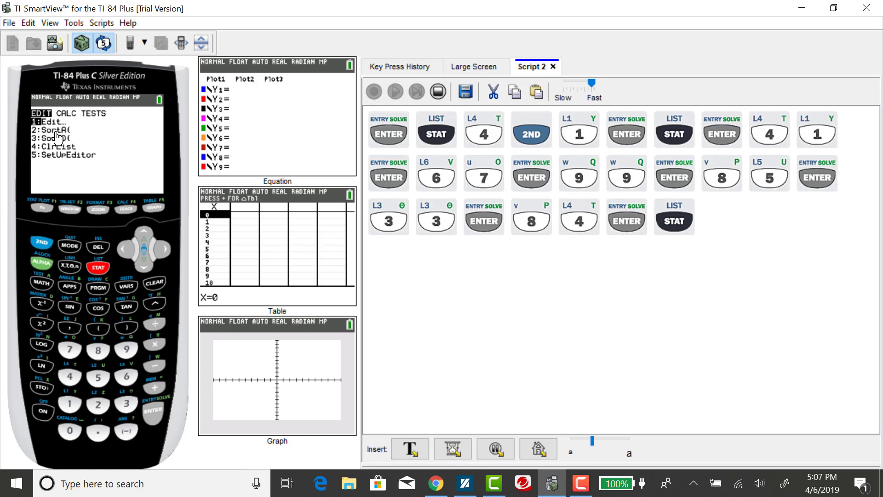
- Run SortA(L1) to sort list L1 ascending
left_click(101, 409)
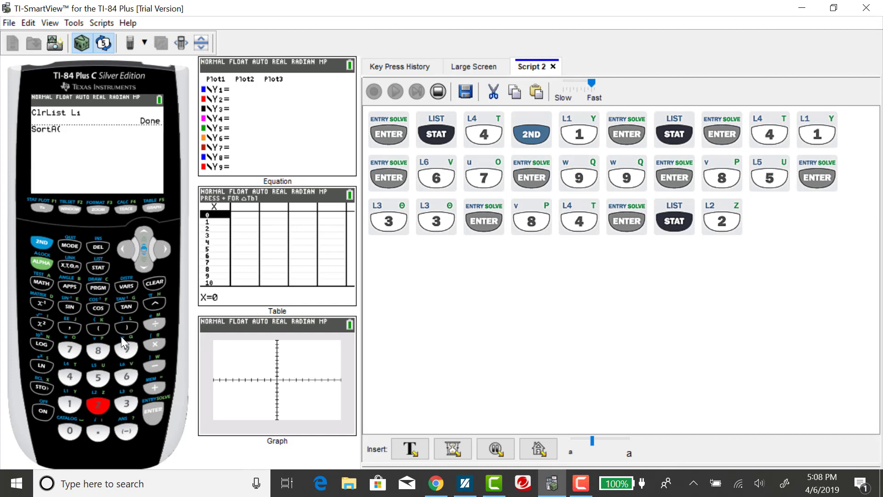
left_click(43, 243)
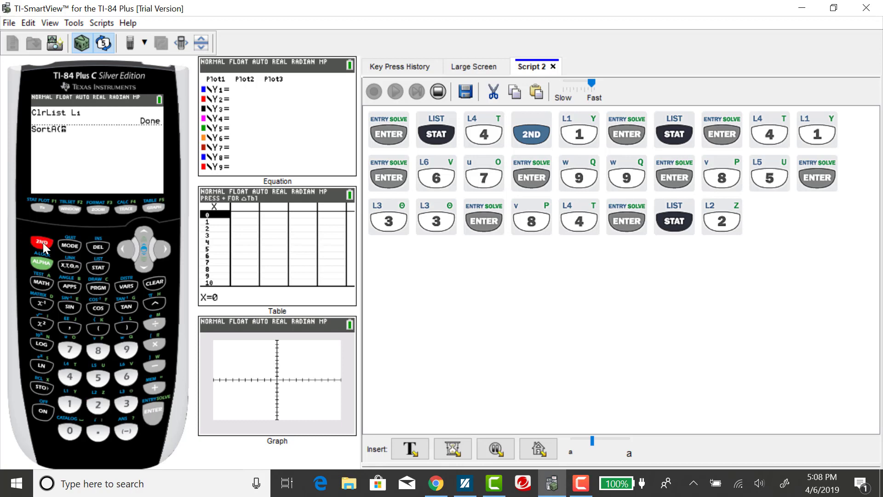
left_click(72, 402)
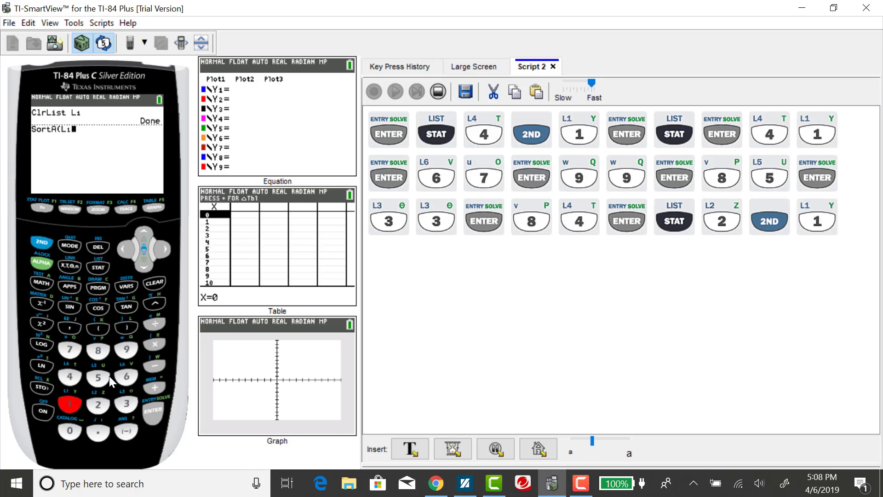
left_click(126, 323)
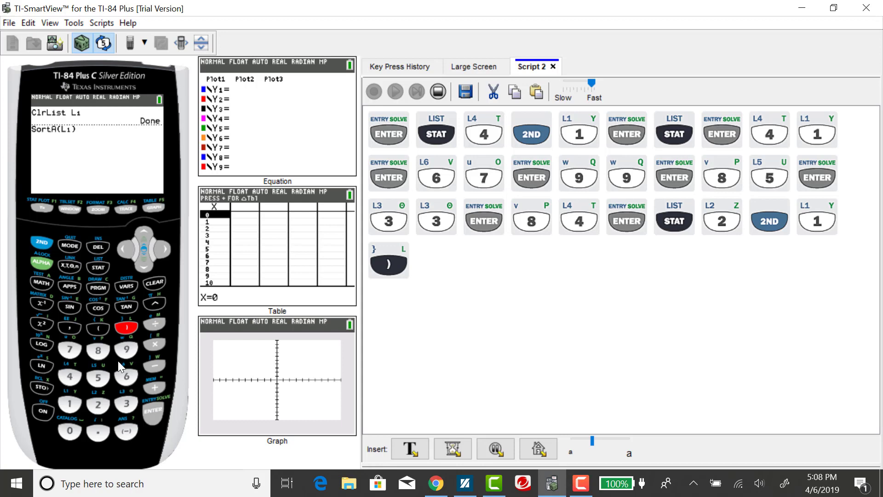
left_click(154, 410)
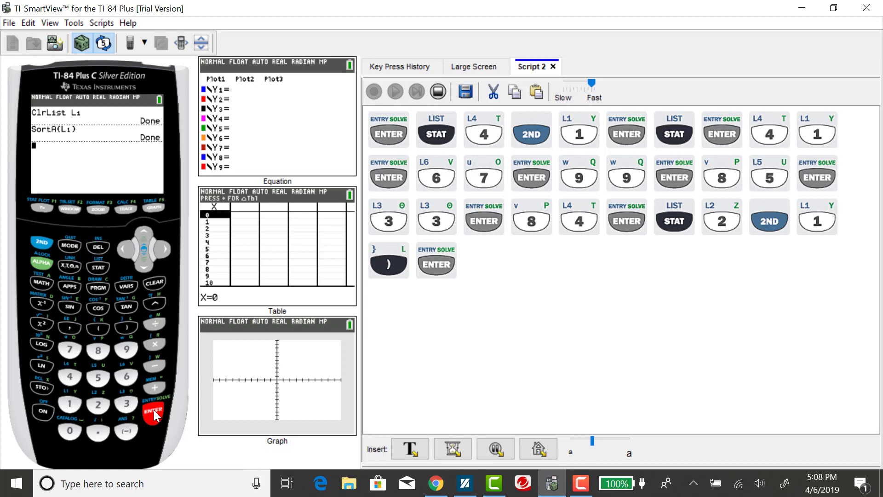
- Open L1 in the list editor, showing 33, 41, 67, 84, 85, 99
left_click(99, 270)
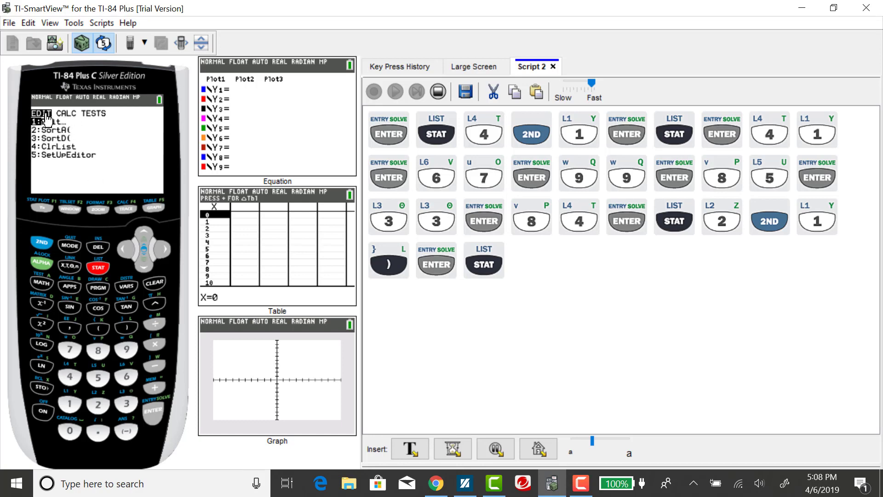
left_click(153, 410)
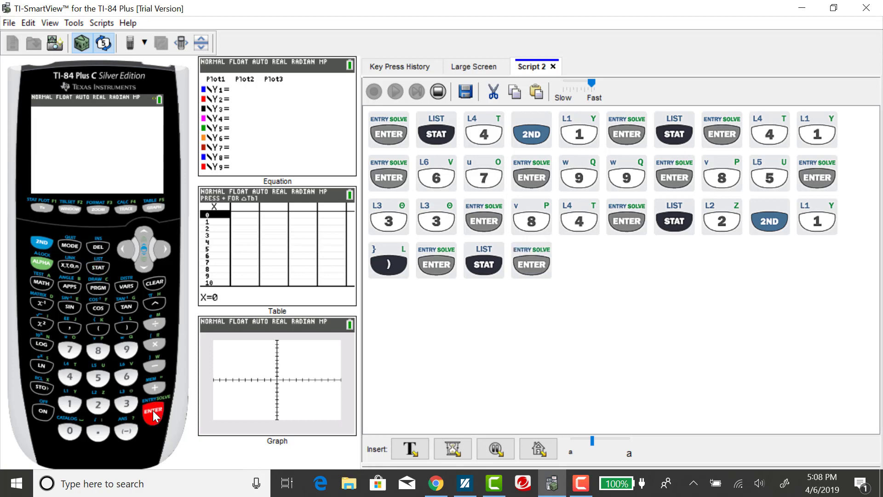